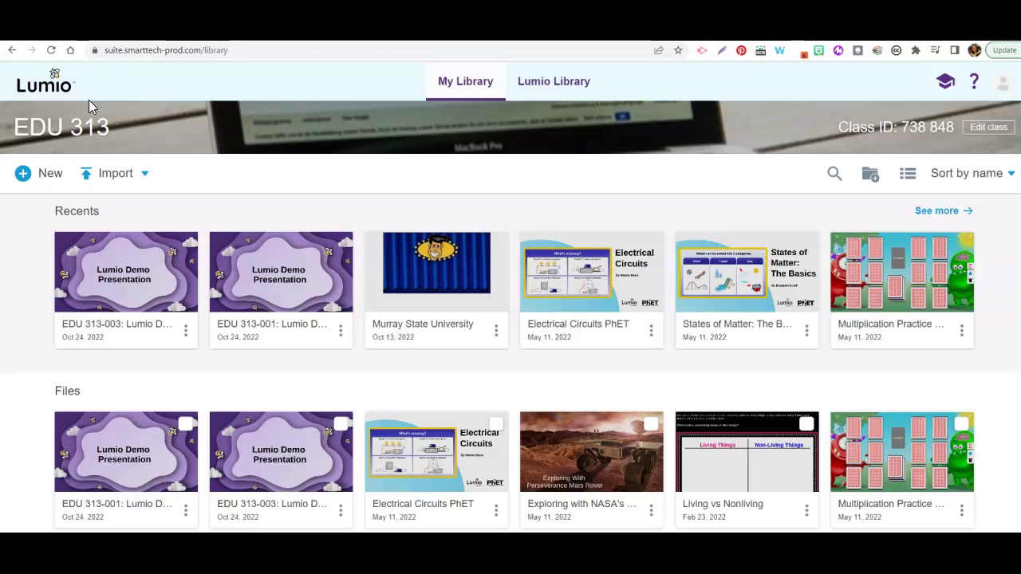
Browse the Lumio Library's resource collections, from the featured items through Manipulatives and Fractions to Sight words and phonics
{"action": "left_click", "coordinate": [554, 84]}
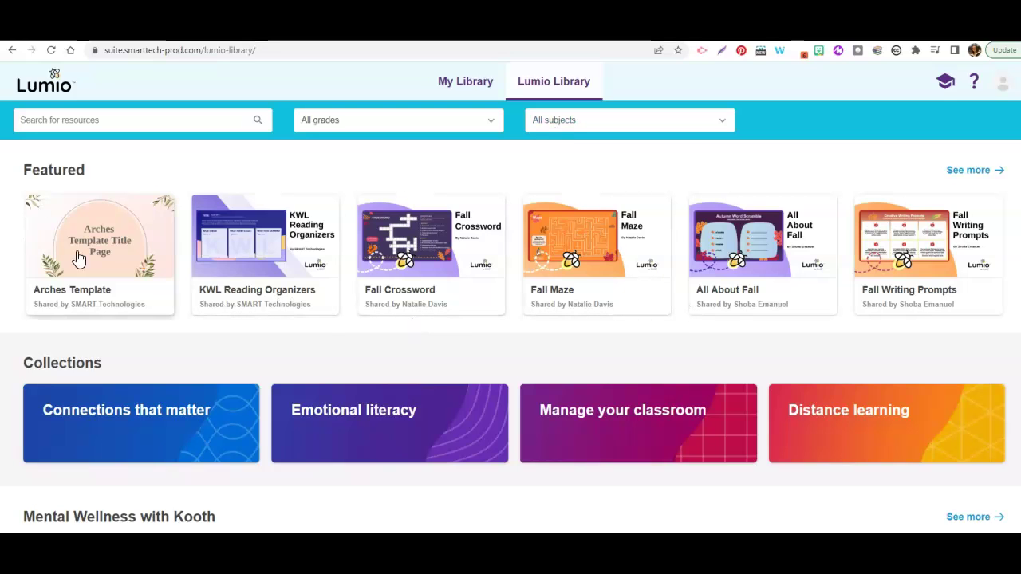
{"action": "scroll", "coordinate": [258, 289], "scroll_direction": "down", "scroll_amount": 2}
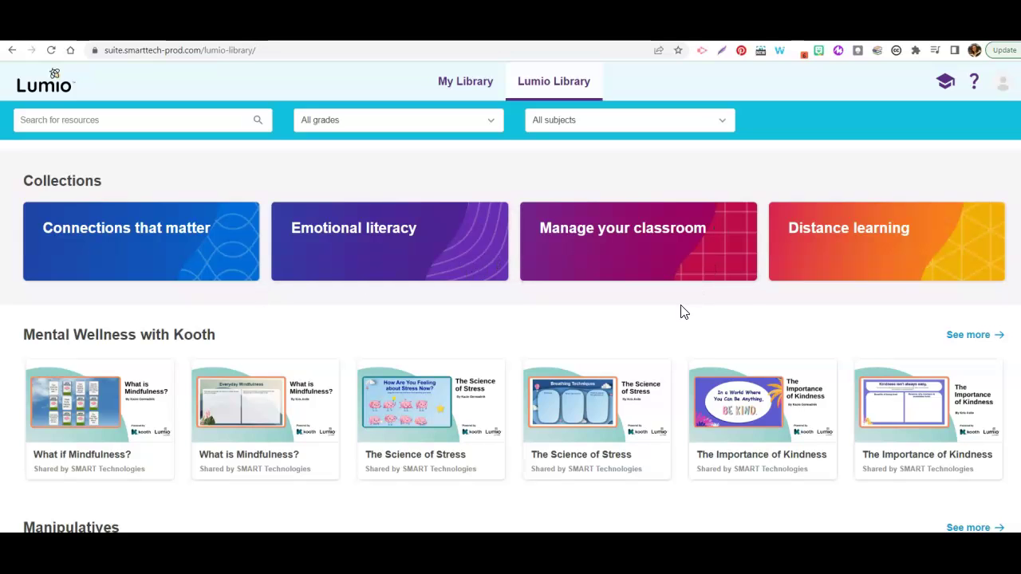
{"action": "scroll", "coordinate": [684, 311], "scroll_direction": "down", "scroll_amount": 3}
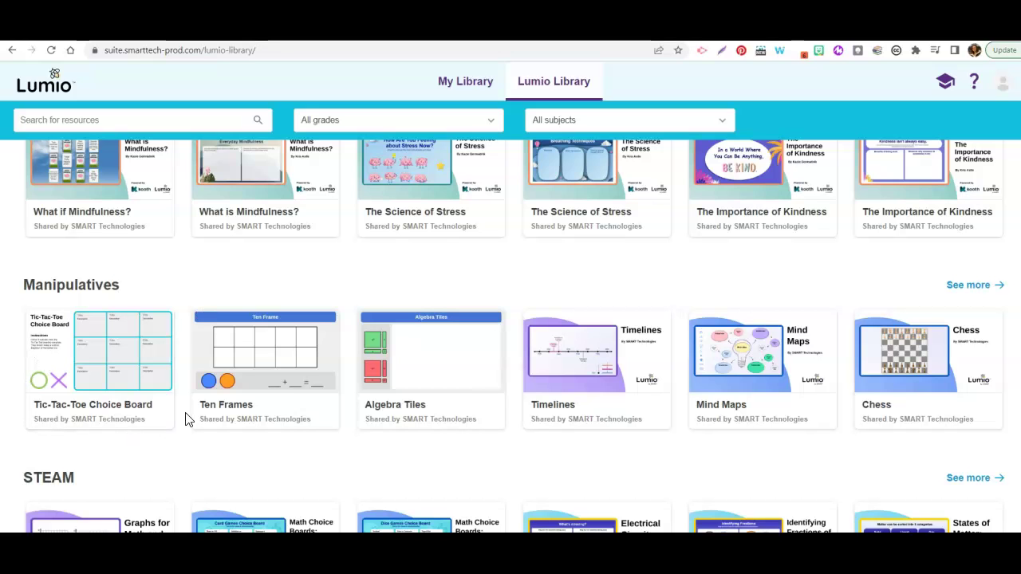
{"action": "scroll", "coordinate": [200, 410], "scroll_direction": "down", "scroll_amount": 3}
{"action": "scroll", "coordinate": [203, 409], "scroll_direction": "down", "scroll_amount": 5}
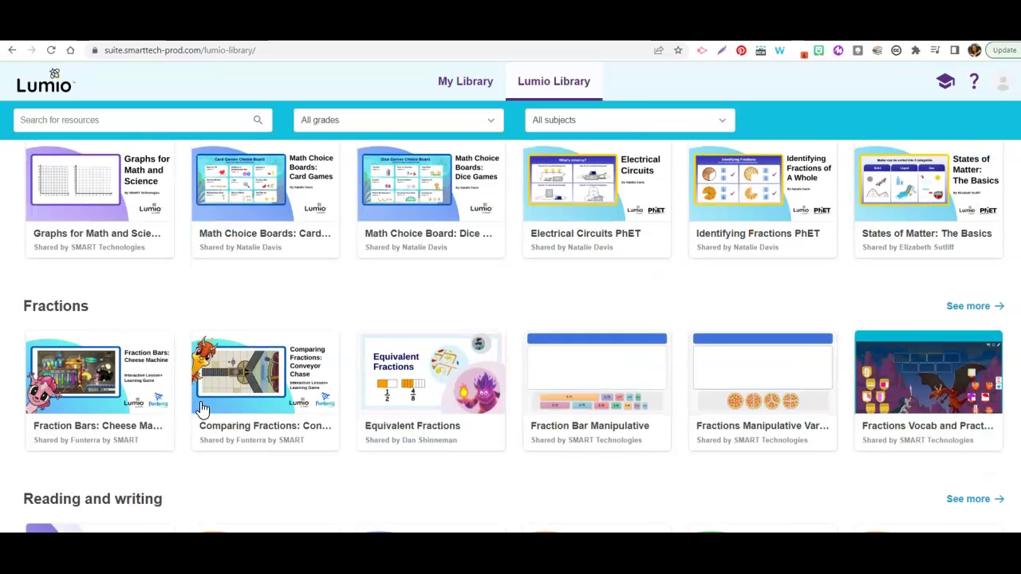
{"action": "scroll", "coordinate": [203, 409], "scroll_direction": "down", "scroll_amount": 4}
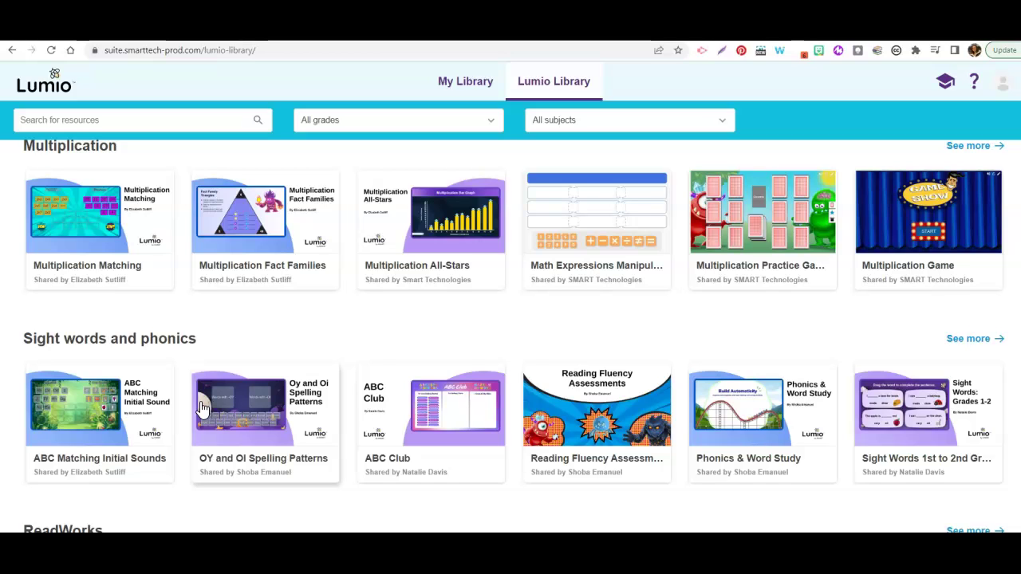
Return to My Library, look at the import options and start a new lesson
{"action": "left_click", "coordinate": [459, 86]}
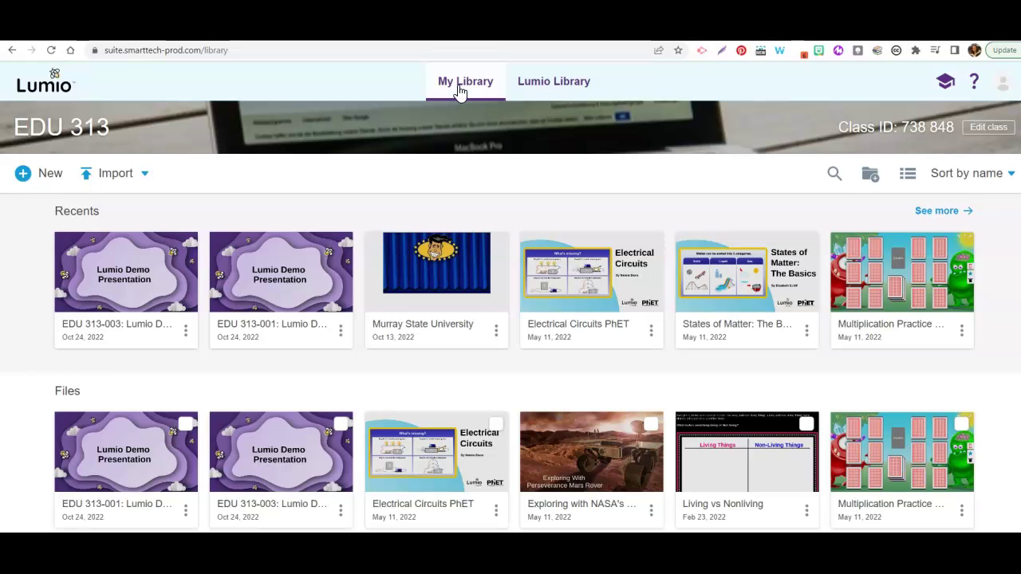
{"action": "left_click", "coordinate": [144, 175]}
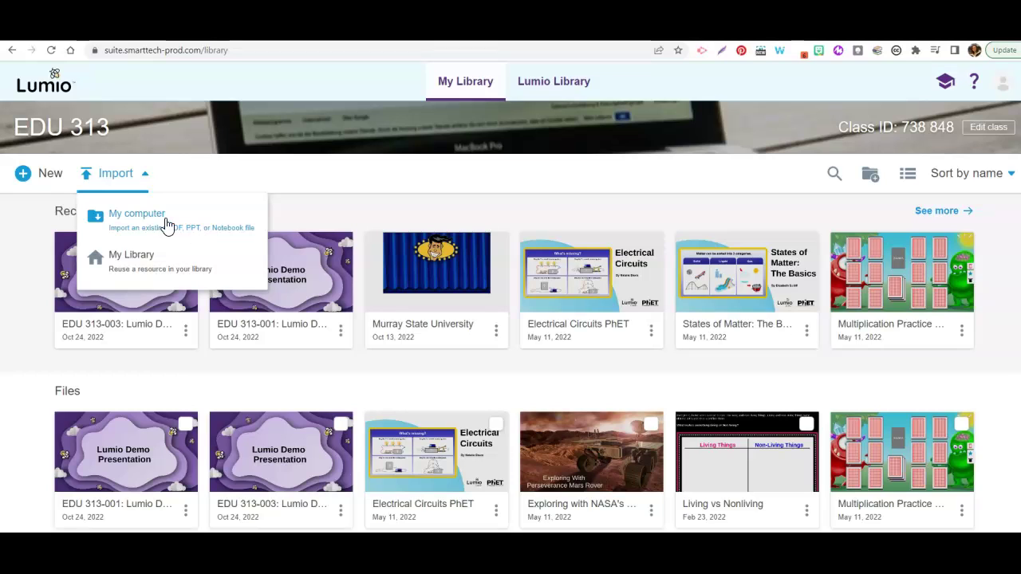
{"action": "left_click", "coordinate": [46, 182]}
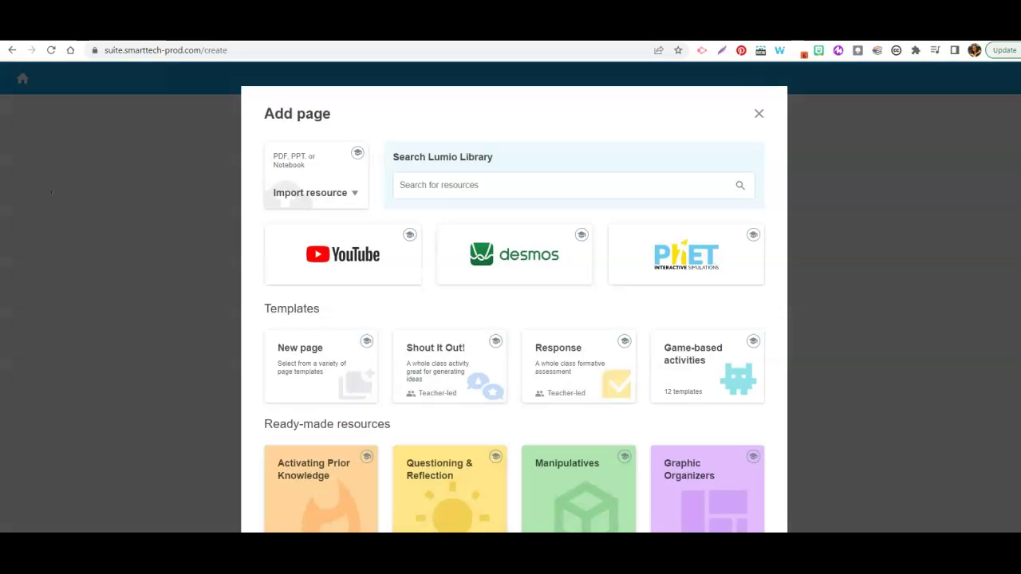
View the ready-made Graphic Organizers available for a new page and return to the page choices
{"action": "scroll", "coordinate": [514, 302], "scroll_direction": "down", "scroll_amount": 1}
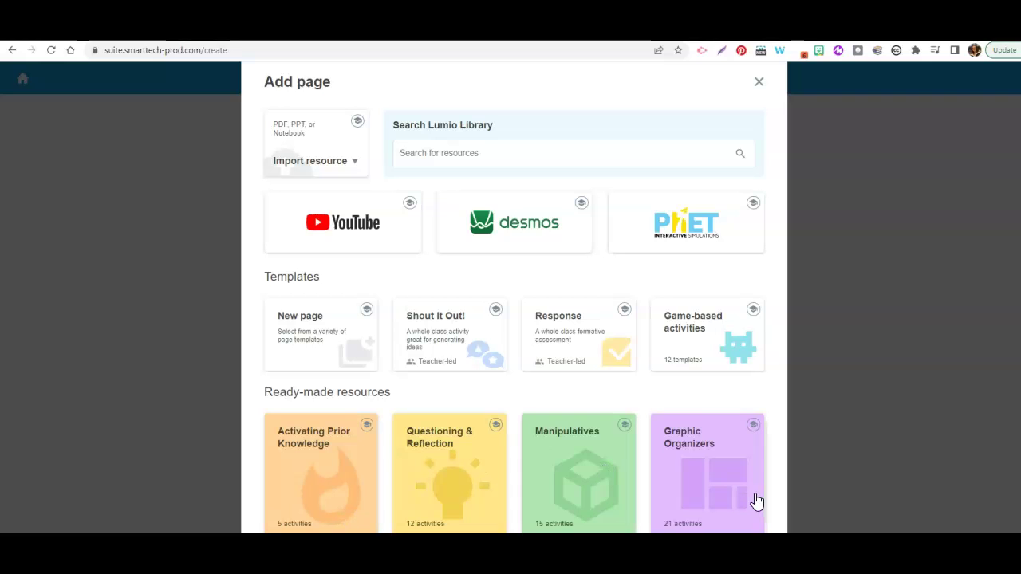
{"action": "left_click", "coordinate": [702, 458]}
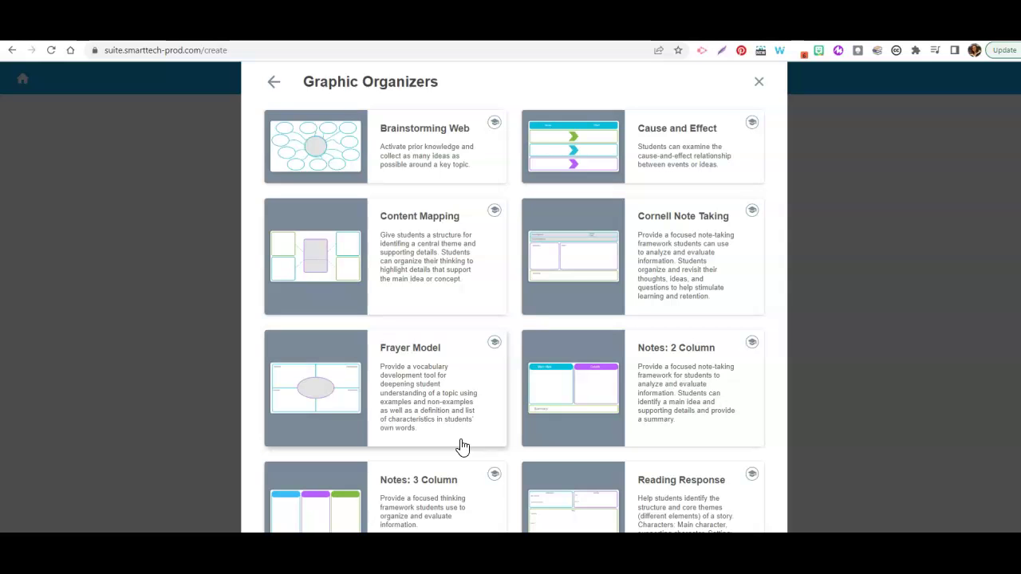
{"action": "left_click", "coordinate": [274, 82]}
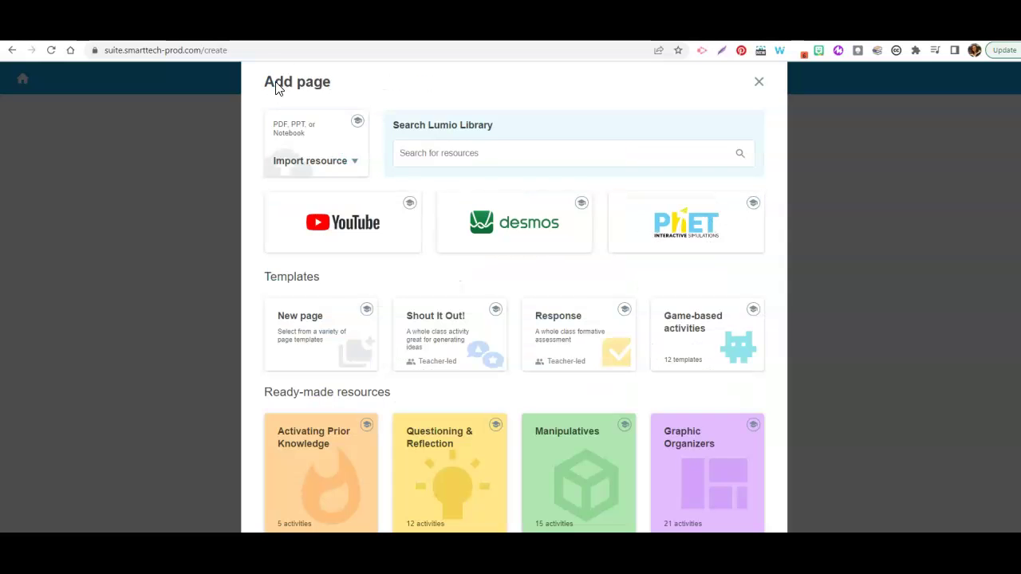
Look through the ready-made Manipulatives from Base Ten Blocks to Sorting Shapes and return to the page choices
{"action": "left_click", "coordinate": [586, 498]}
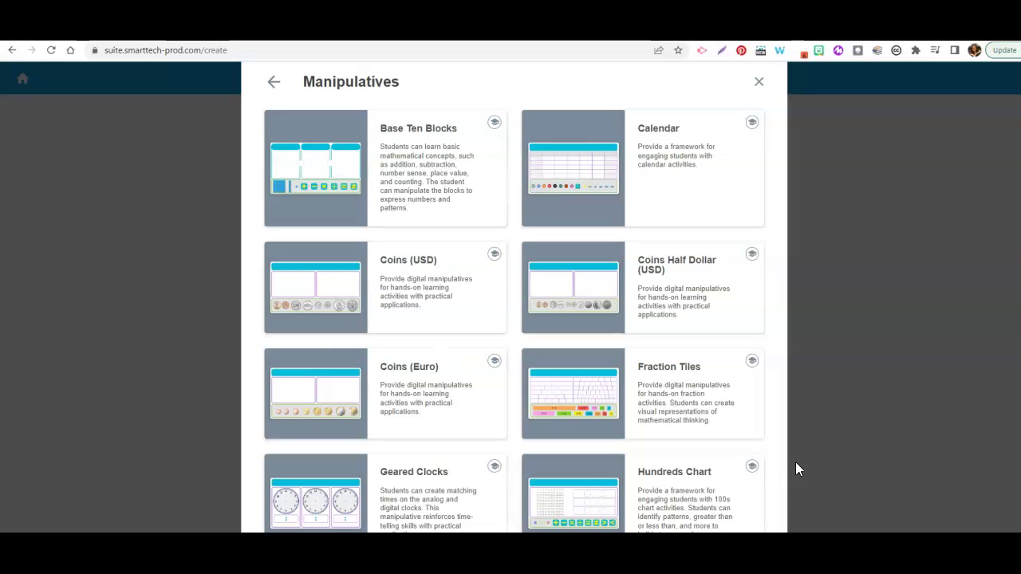
{"action": "scroll", "coordinate": [729, 456], "scroll_direction": "down", "scroll_amount": 2}
{"action": "scroll", "coordinate": [725, 447], "scroll_direction": "down", "scroll_amount": 2}
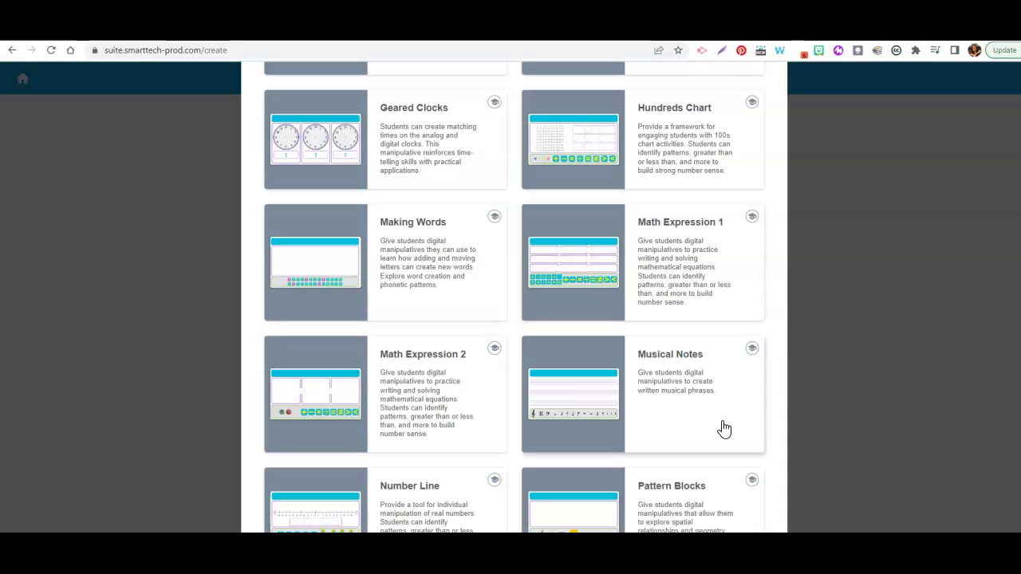
{"action": "scroll", "coordinate": [725, 429], "scroll_direction": "down", "scroll_amount": 2}
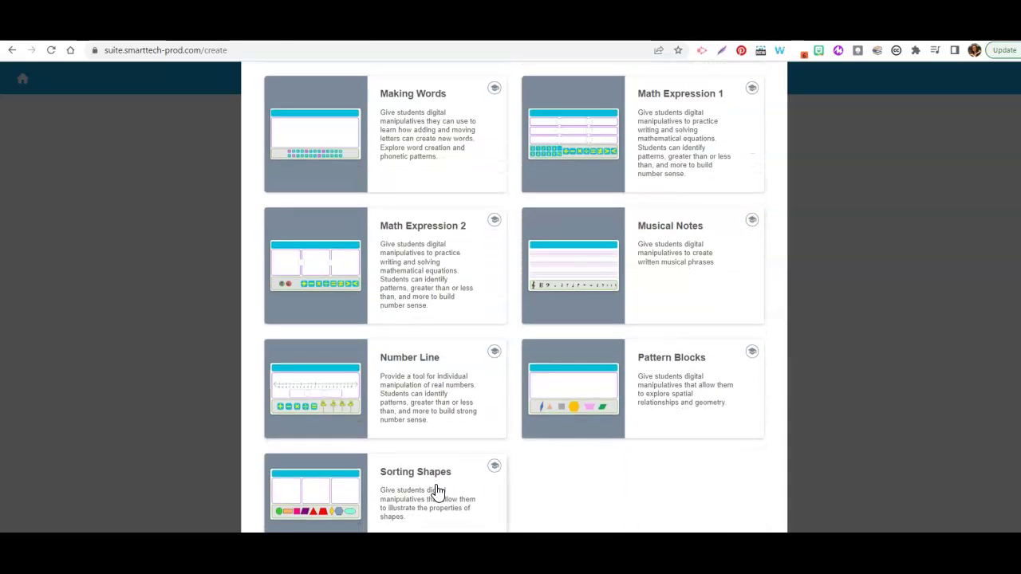
{"action": "scroll", "coordinate": [627, 444], "scroll_direction": "up", "scroll_amount": 6}
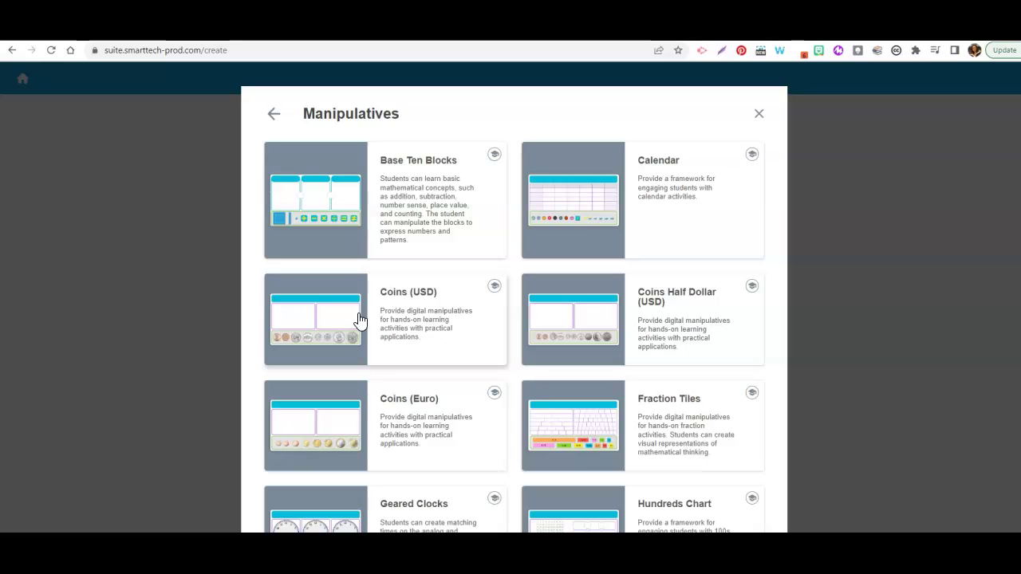
{"action": "left_click", "coordinate": [273, 113]}
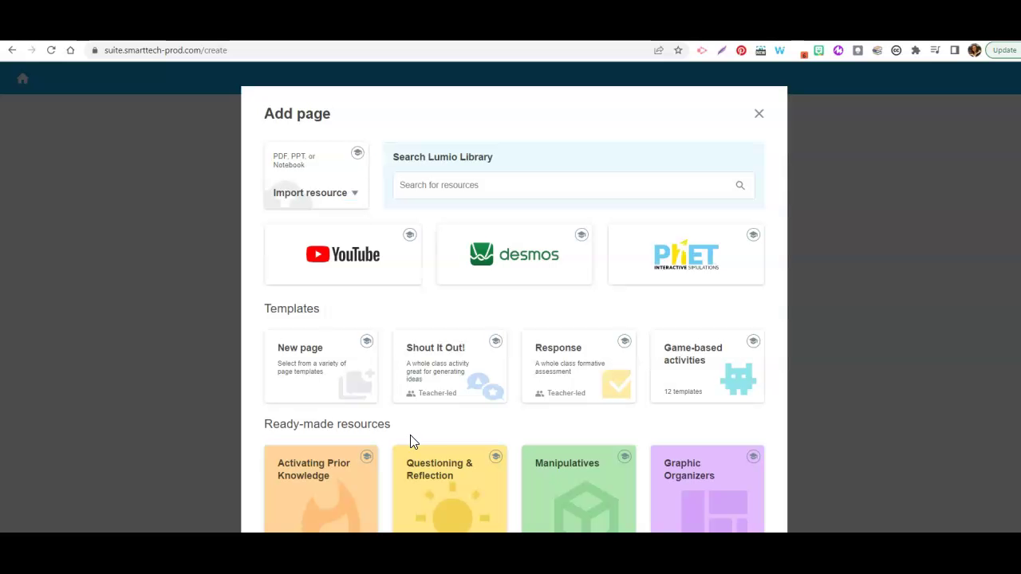
Look through the game-based activity templates, from Fill in the Blanks to Word Search
{"action": "left_click", "coordinate": [691, 387]}
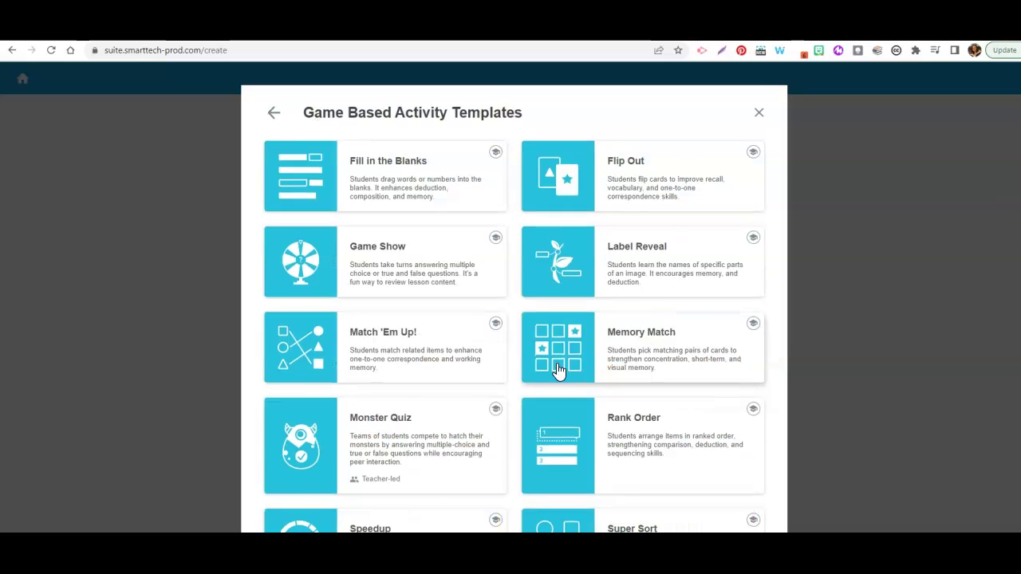
{"action": "scroll", "coordinate": [558, 369], "scroll_direction": "down", "scroll_amount": 1}
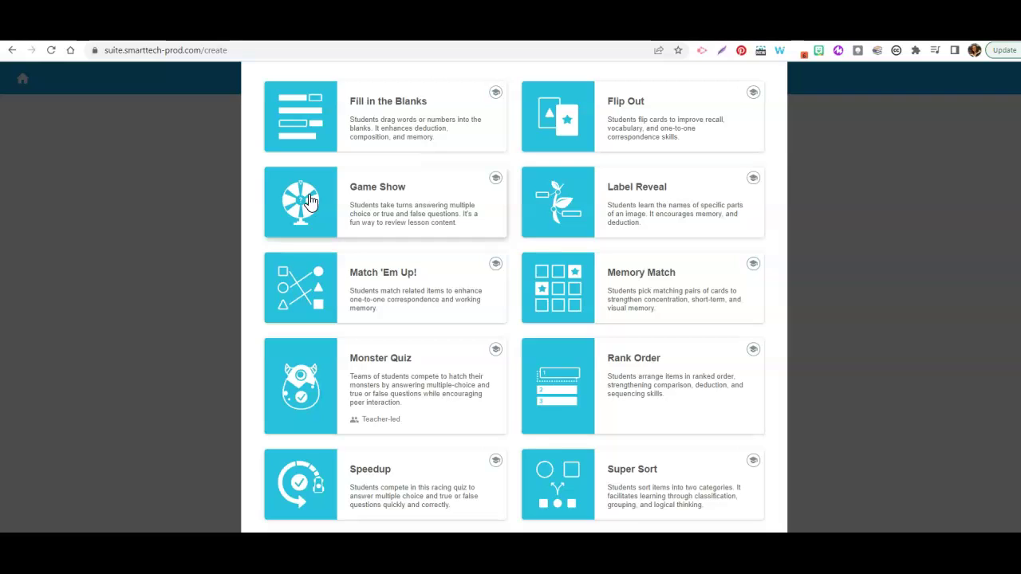
{"action": "scroll", "coordinate": [539, 277], "scroll_direction": "down", "scroll_amount": 1}
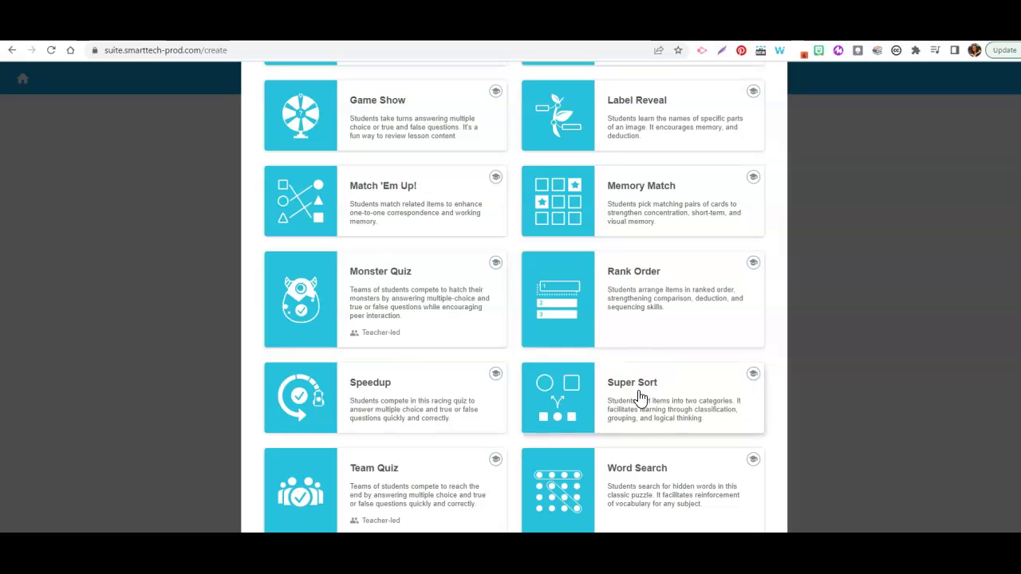
{"action": "scroll", "coordinate": [638, 396], "scroll_direction": "up", "scroll_amount": 2}
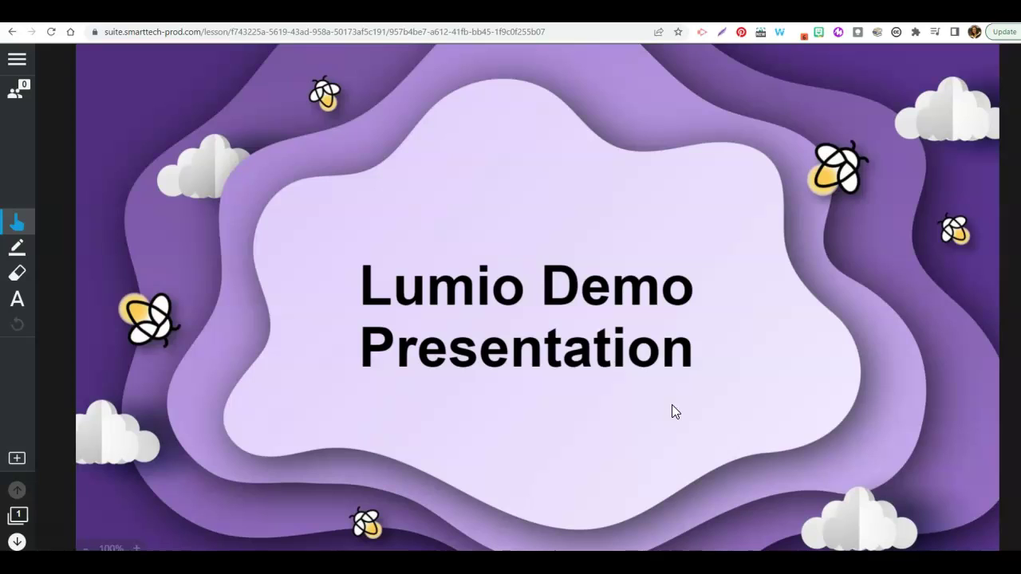
Set the demo lesson's pacing to Student, and display the class join instructions before dismissing them
{"action": "left_click", "coordinate": [19, 99]}
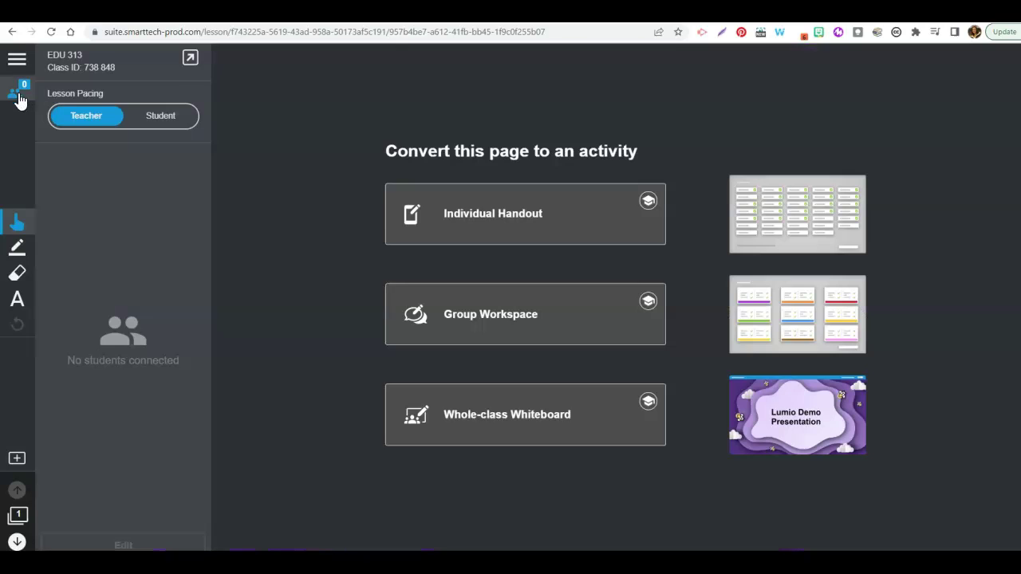
{"action": "left_click", "coordinate": [141, 126]}
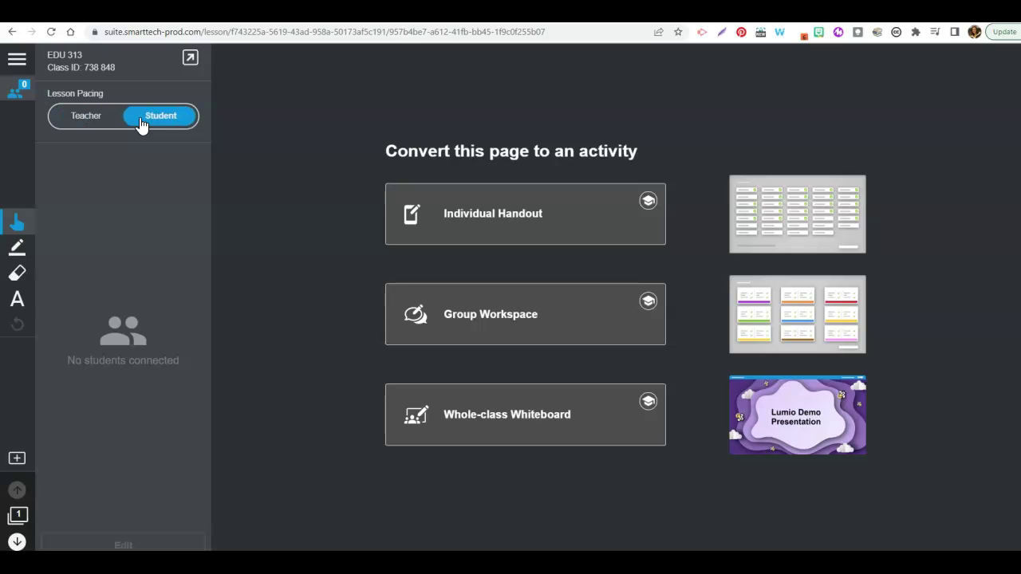
{"action": "left_click", "coordinate": [191, 59]}
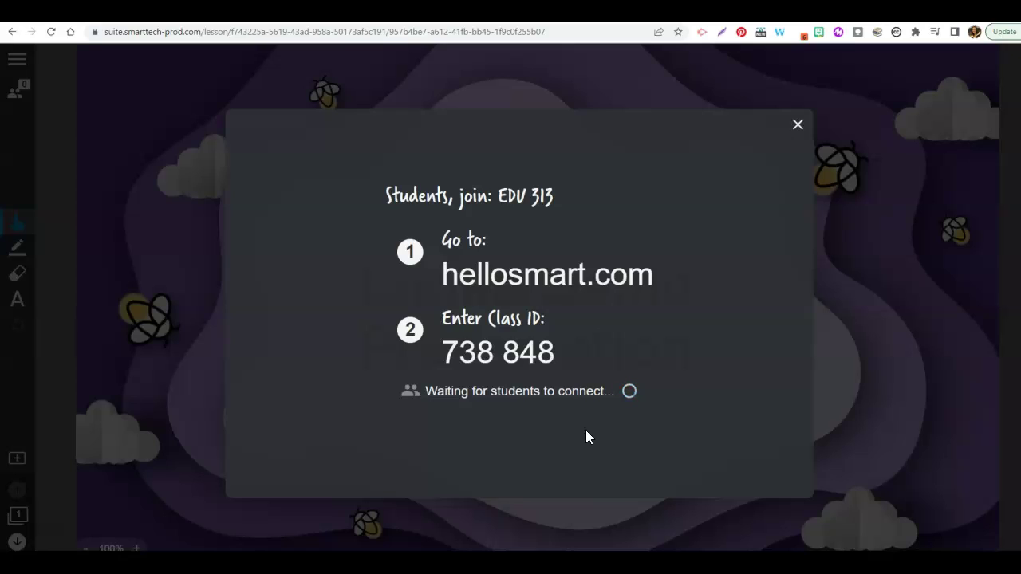
{"action": "left_click", "coordinate": [798, 128]}
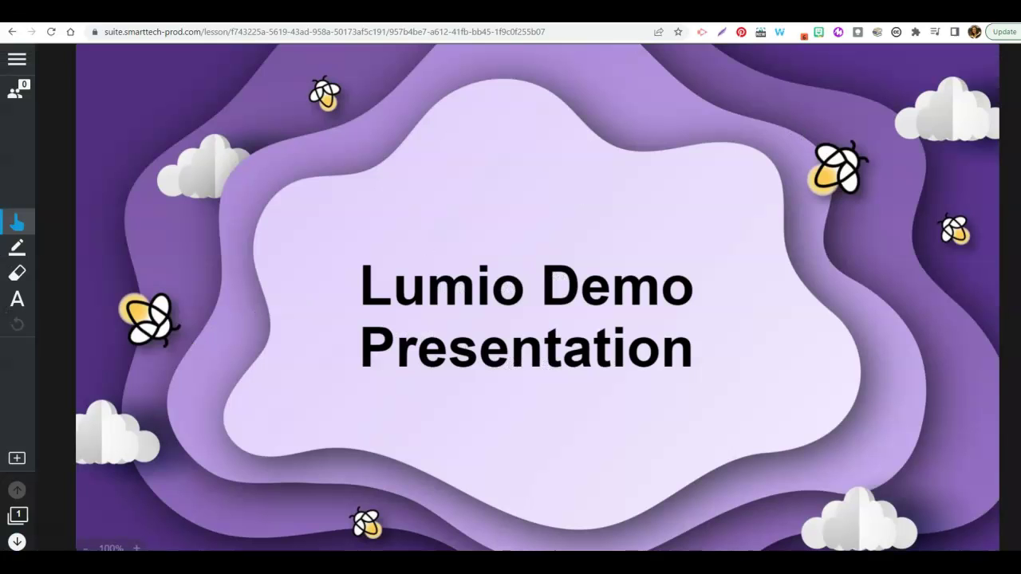
Advance the presentation through the overview and Math Example pages to the Match 'Em Up! activity on page 4
{"action": "left_click", "coordinate": [17, 543]}
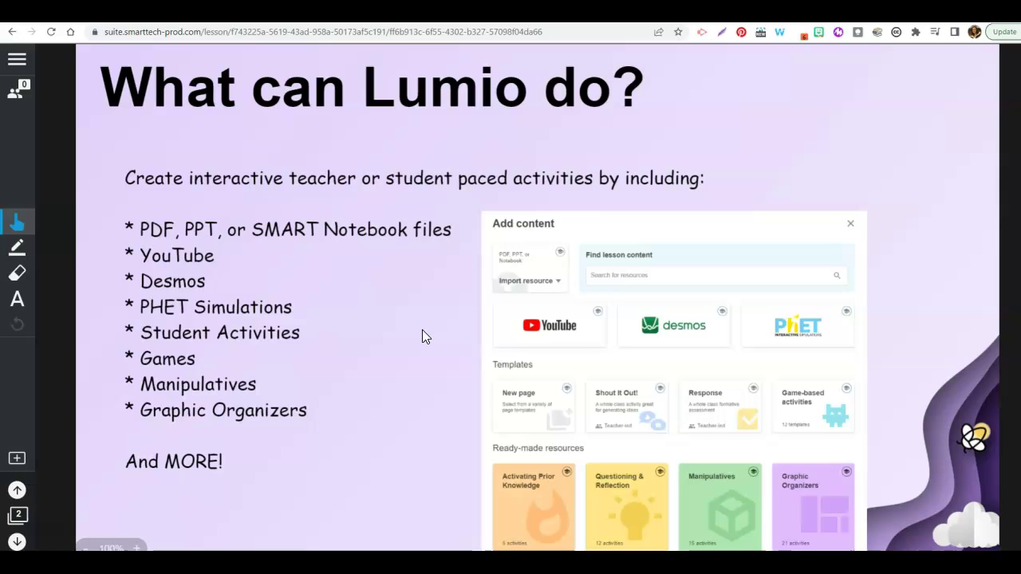
{"action": "left_click", "coordinate": [18, 545]}
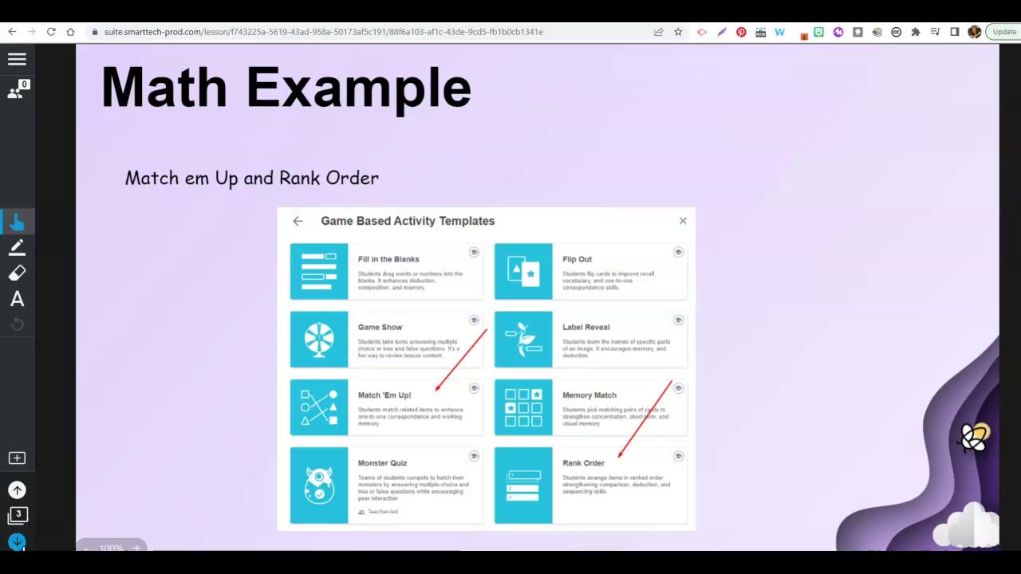
{"action": "left_click", "coordinate": [18, 543]}
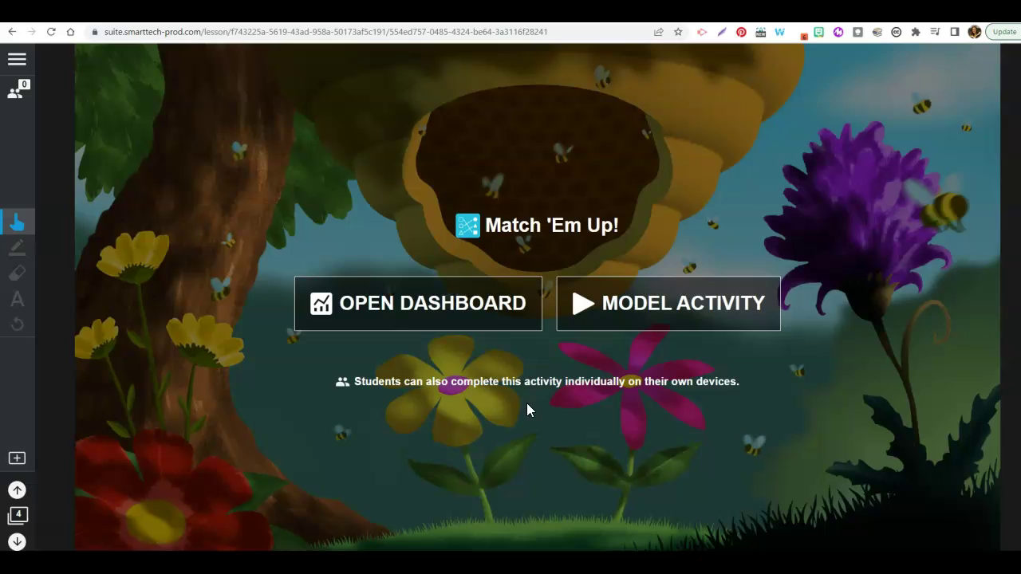
Model the Match 'Em Up! activity by pairing 3 x 8 with 2 dozen and 9 x 2 with Triple 6
{"action": "left_click", "coordinate": [679, 316]}
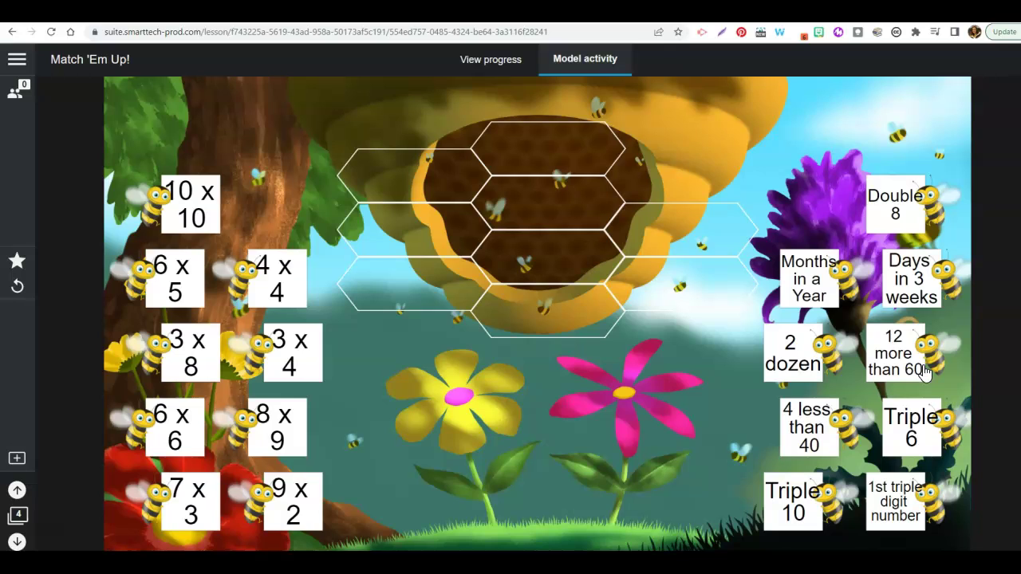
{"action": "left_click_drag", "start_coordinate": [200, 365], "coordinate": [471, 416]}
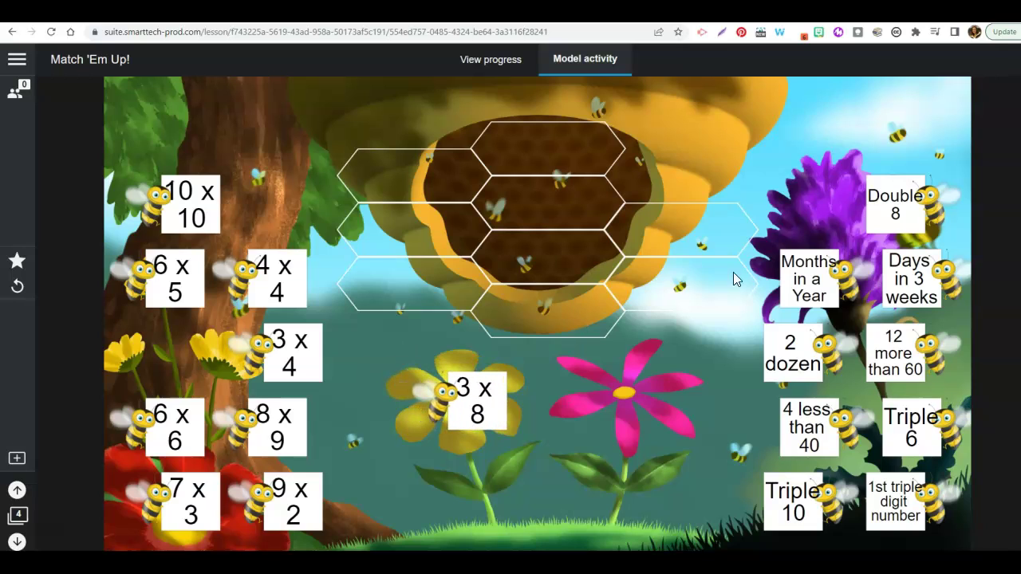
{"action": "left_click_drag", "start_coordinate": [800, 351], "coordinate": [618, 395]}
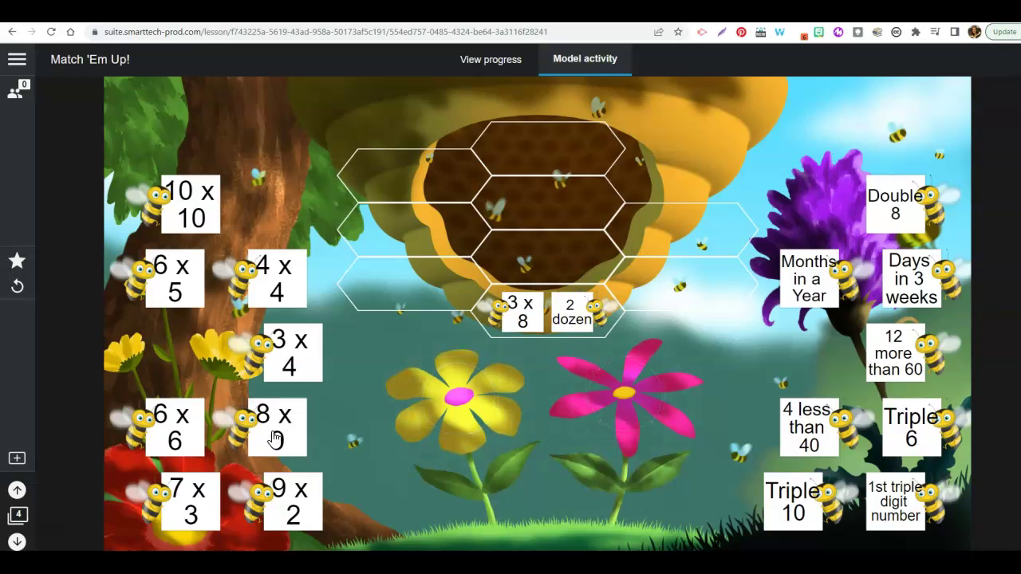
{"action": "left_click_drag", "start_coordinate": [295, 520], "coordinate": [472, 407]}
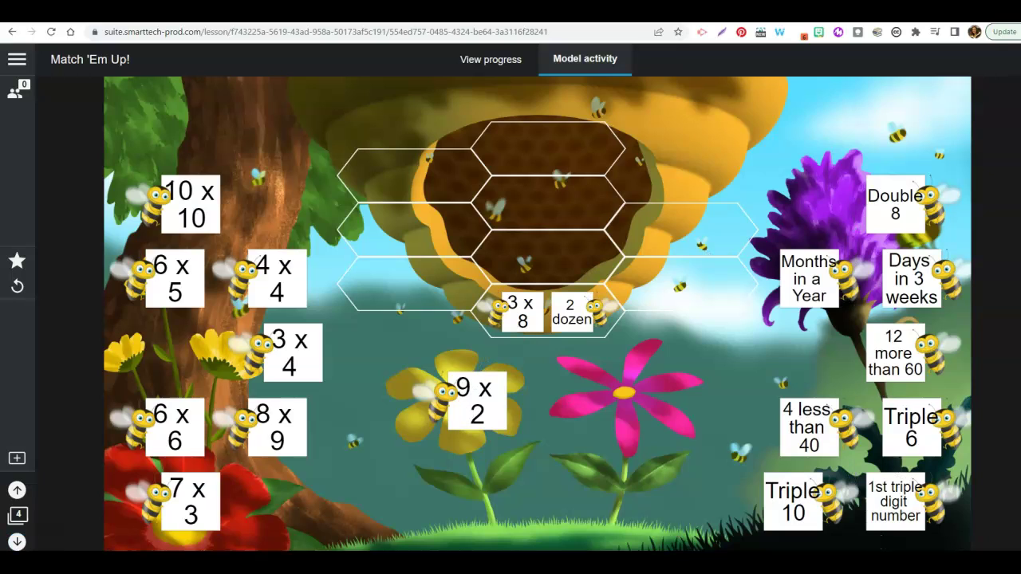
{"action": "left_click_drag", "start_coordinate": [923, 447], "coordinate": [612, 406]}
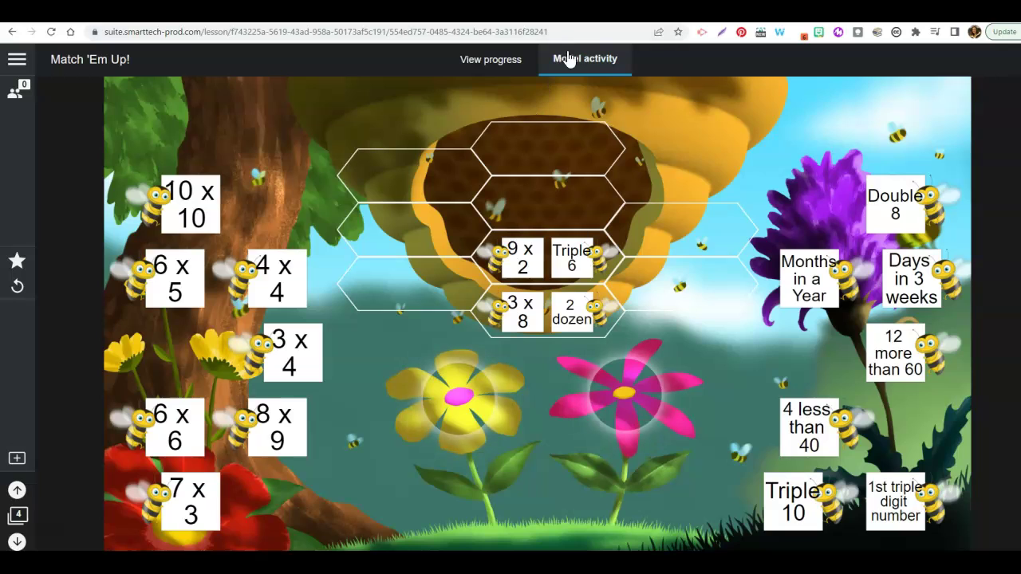
Check the activity's progress dashboard, viewing the class overview and the student progress section
{"action": "left_click", "coordinate": [512, 71]}
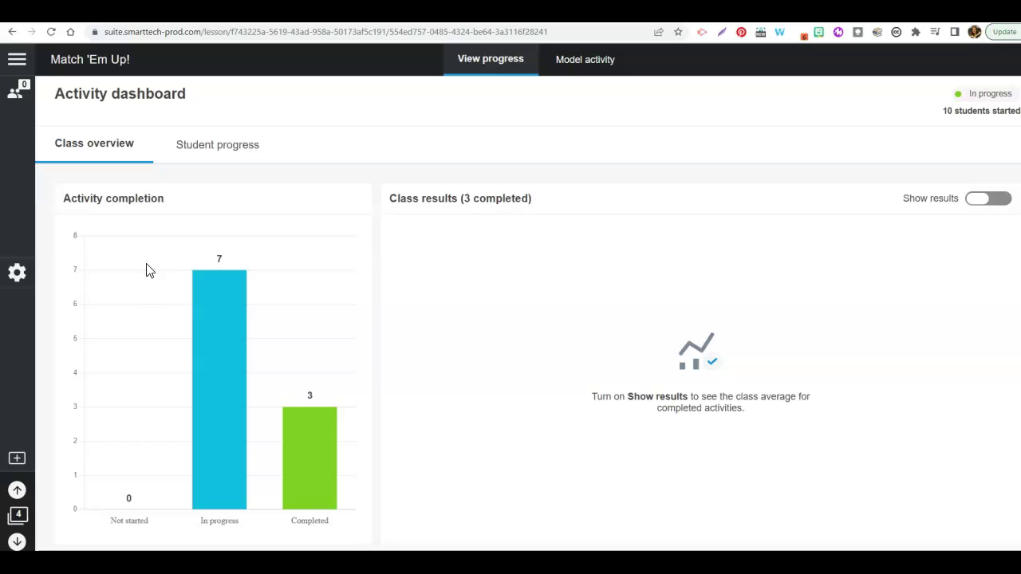
{"action": "left_click", "coordinate": [190, 157]}
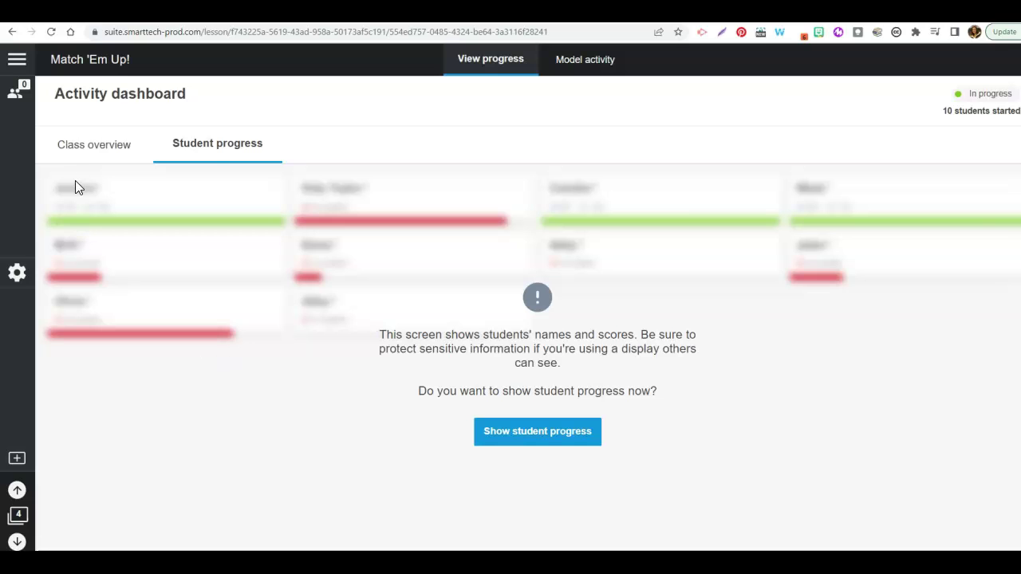
{"action": "left_click", "coordinate": [84, 158]}
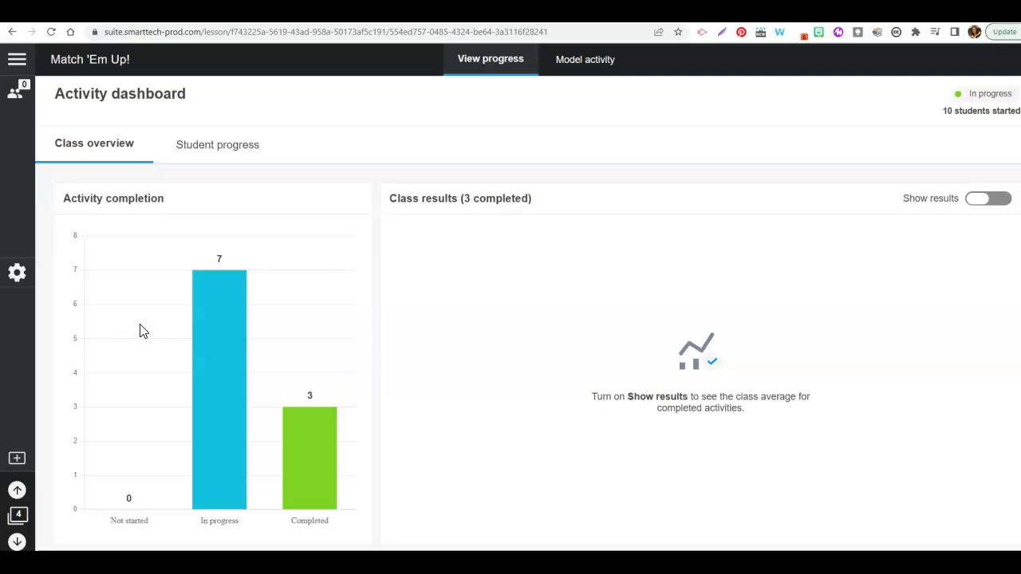
Advance to the Rank Order activity on page 5 and model it, trying 2 x 1 in the Least slot before placing 9 x 0 there
{"action": "left_click", "coordinate": [13, 545]}
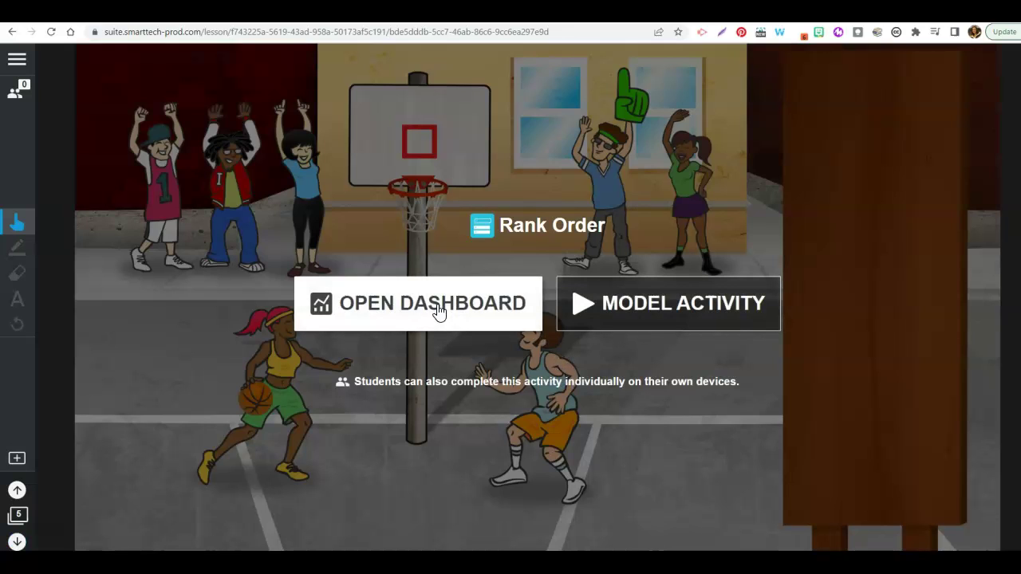
{"action": "left_click", "coordinate": [622, 303]}
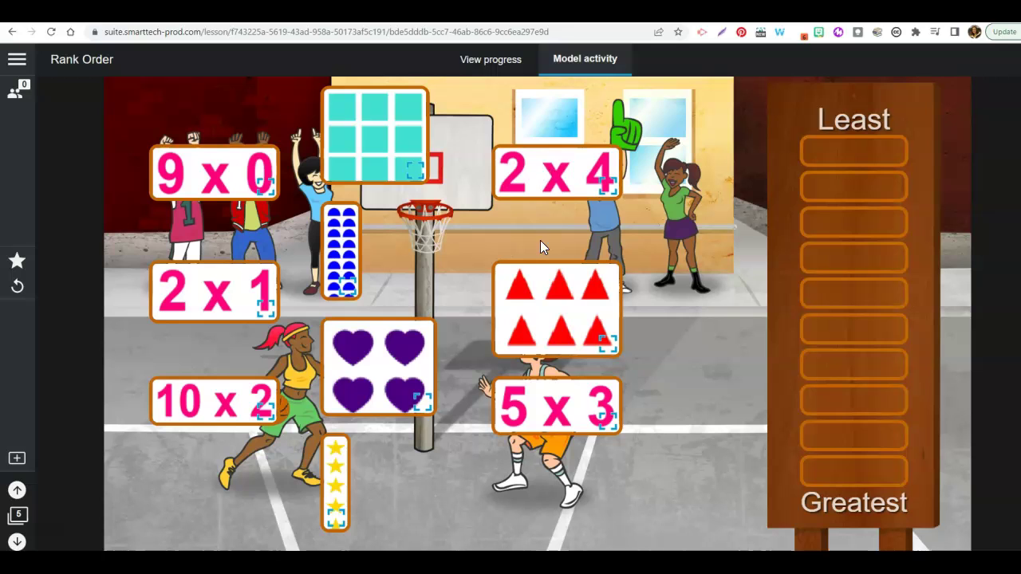
{"action": "left_click_drag", "start_coordinate": [160, 302], "coordinate": [805, 164]}
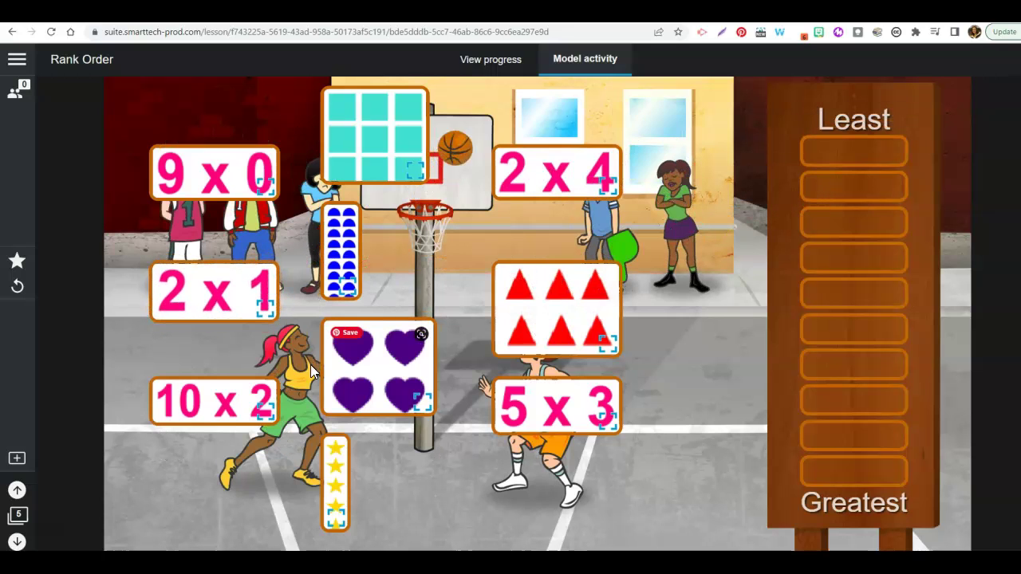
{"action": "left_click_drag", "start_coordinate": [212, 172], "coordinate": [867, 158]}
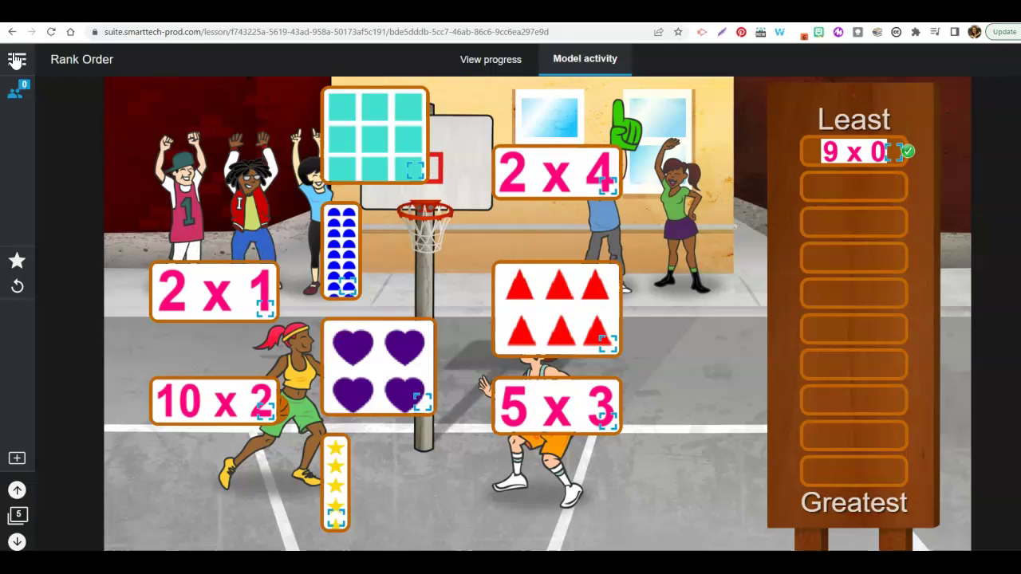
View the Rank Order activity's progress dashboard with the class results shown
{"action": "left_click", "coordinate": [502, 65]}
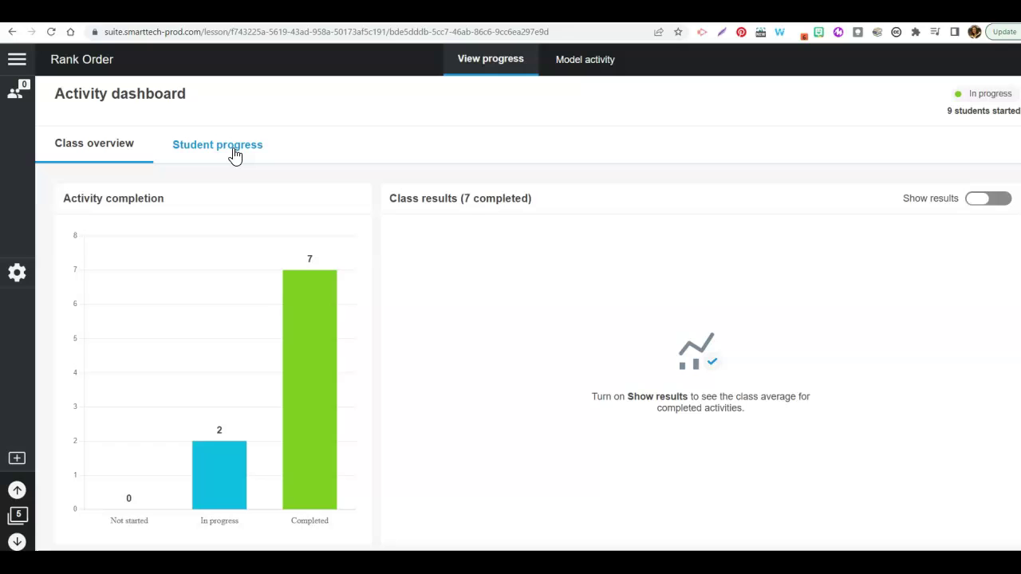
{"action": "left_click", "coordinate": [1004, 201]}
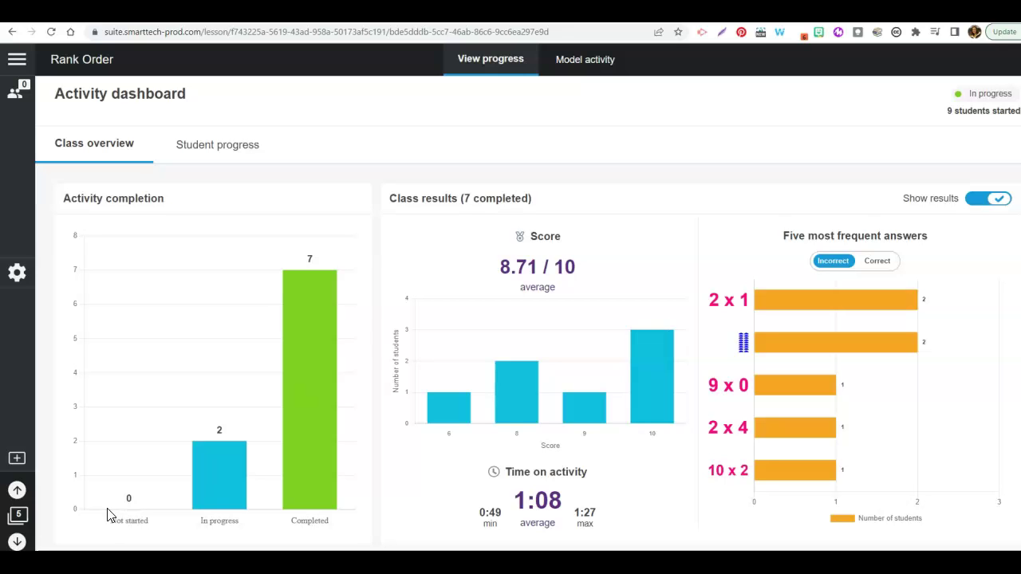
{"action": "left_click", "coordinate": [16, 544]}
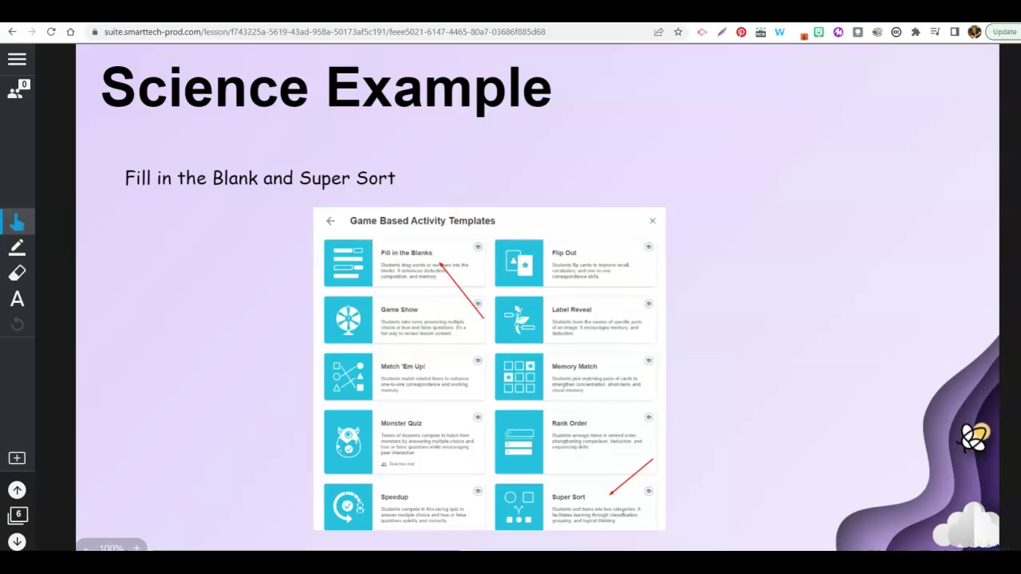
{"action": "left_click", "coordinate": [17, 542]}
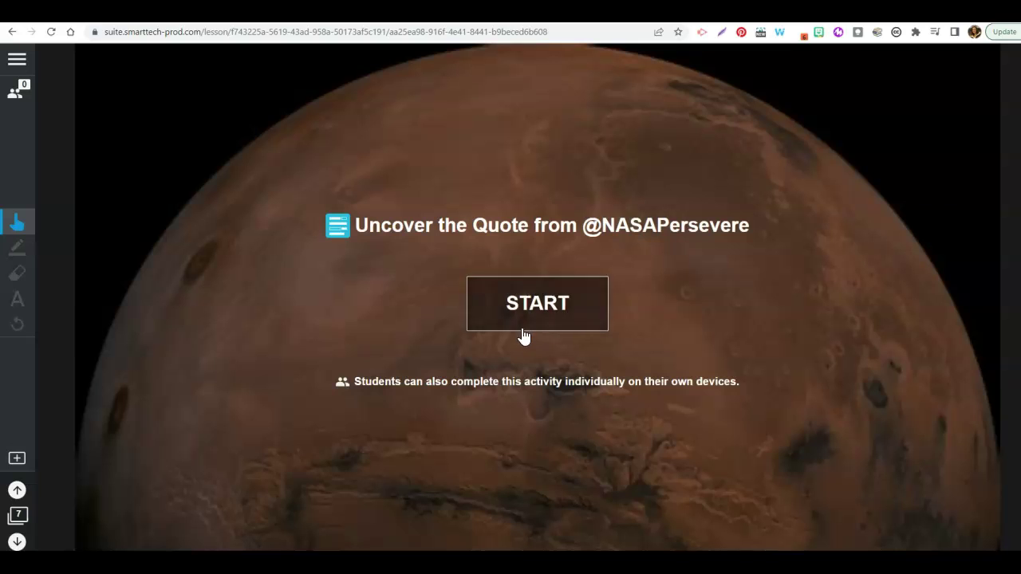
{"action": "left_click", "coordinate": [569, 305]}
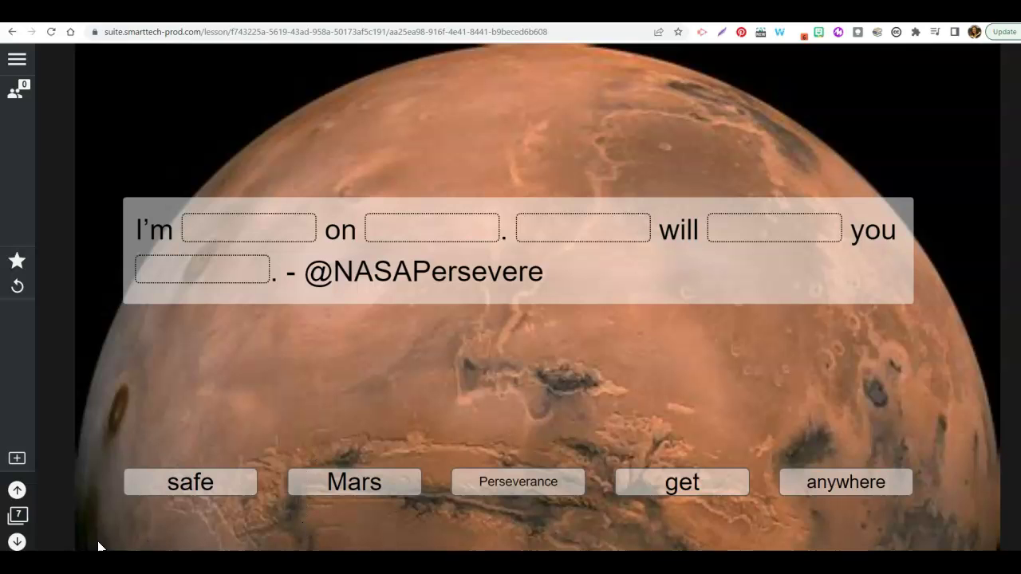
Advance to Mars VS Earth Sorting Facts on page 8 and model it by sorting 365 days in 1 year onto Earth
{"action": "left_click", "coordinate": [16, 542]}
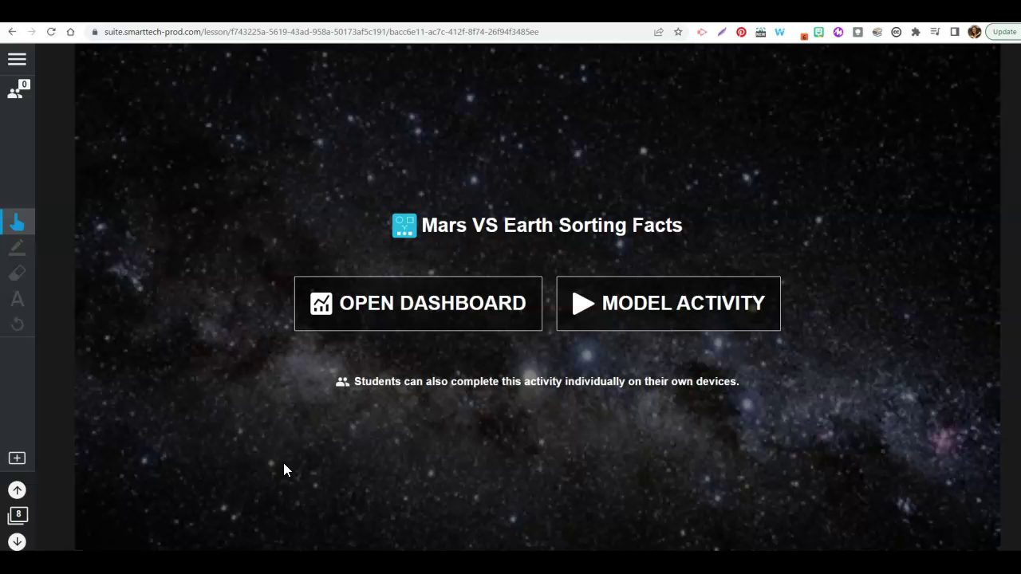
{"action": "left_click", "coordinate": [716, 304]}
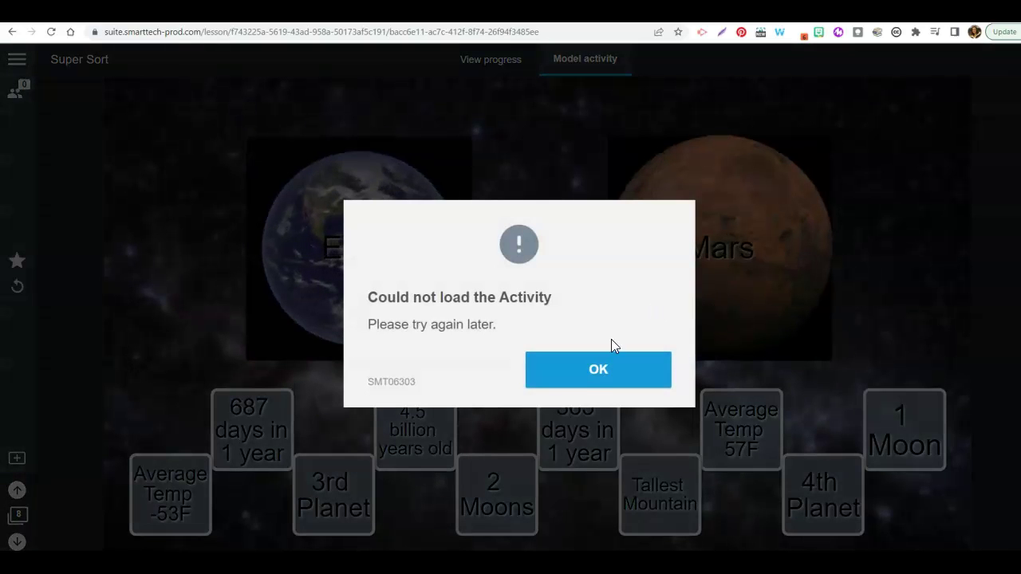
{"action": "left_click", "coordinate": [592, 380]}
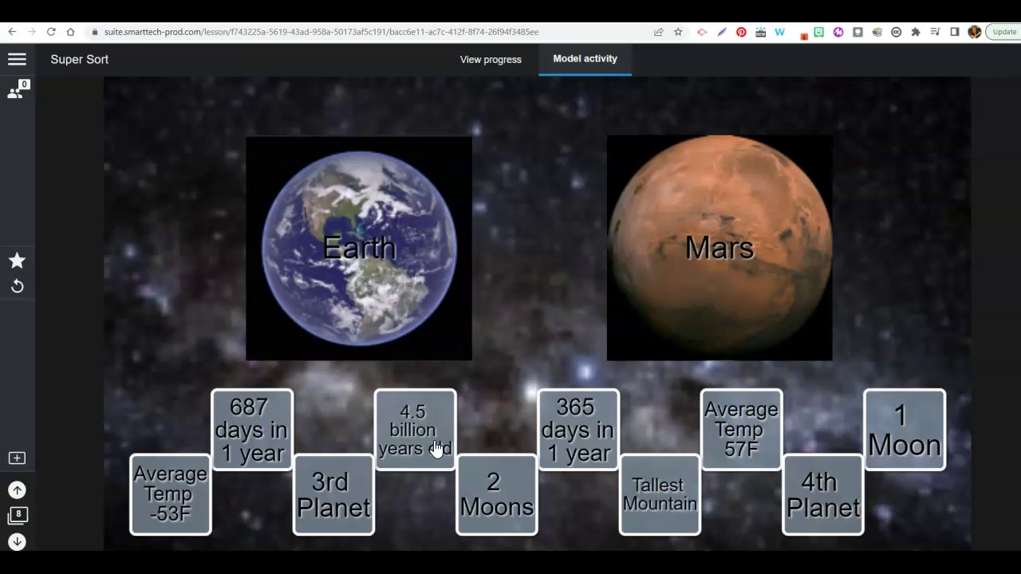
{"action": "left_click_drag", "start_coordinate": [583, 414], "coordinate": [323, 223]}
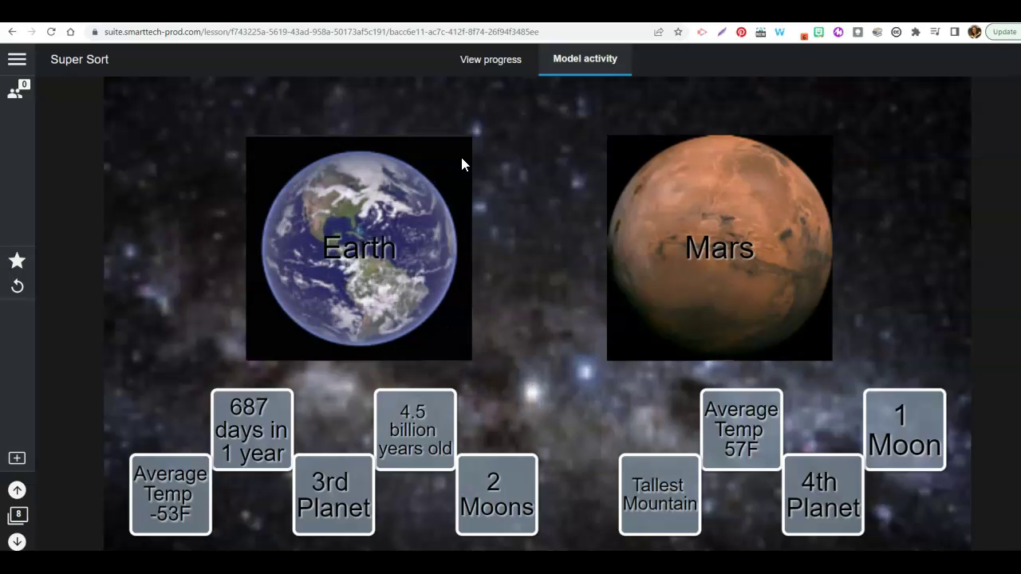
Show the class results on the Super Sort activity's progress dashboard, and advance to the page after it
{"action": "left_click", "coordinate": [487, 61]}
{"action": "left_click", "coordinate": [988, 199]}
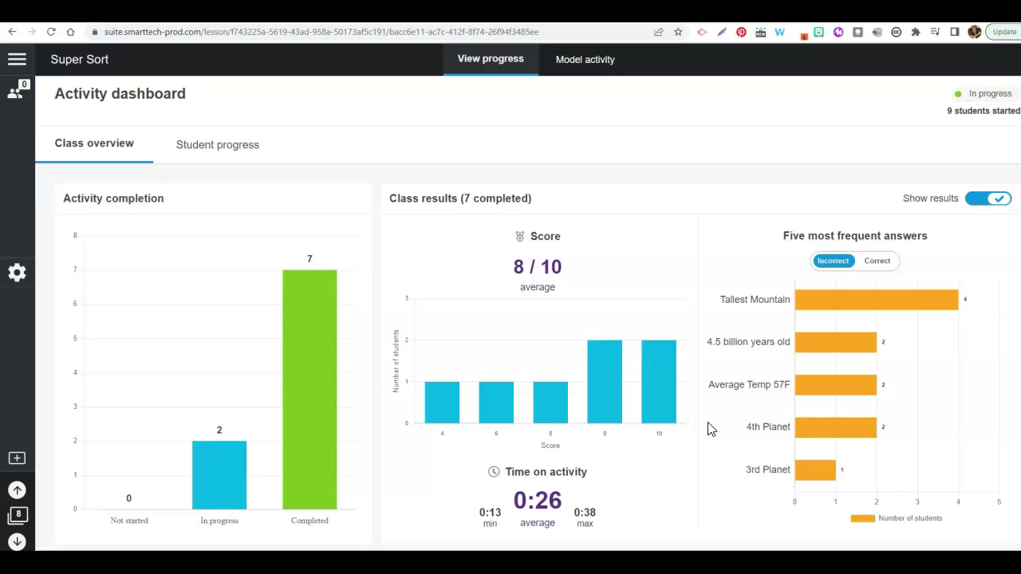
{"action": "left_click", "coordinate": [18, 543]}
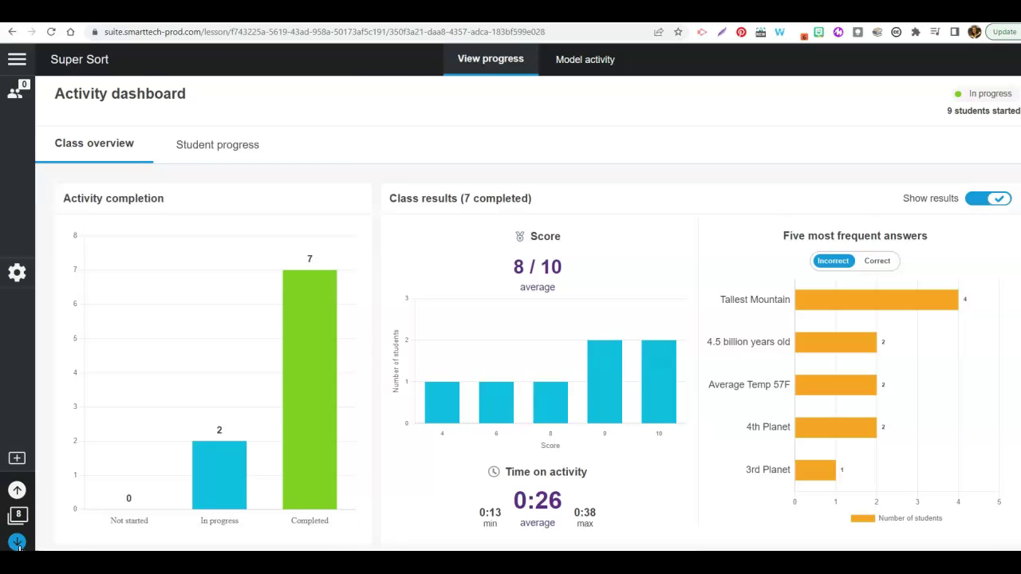